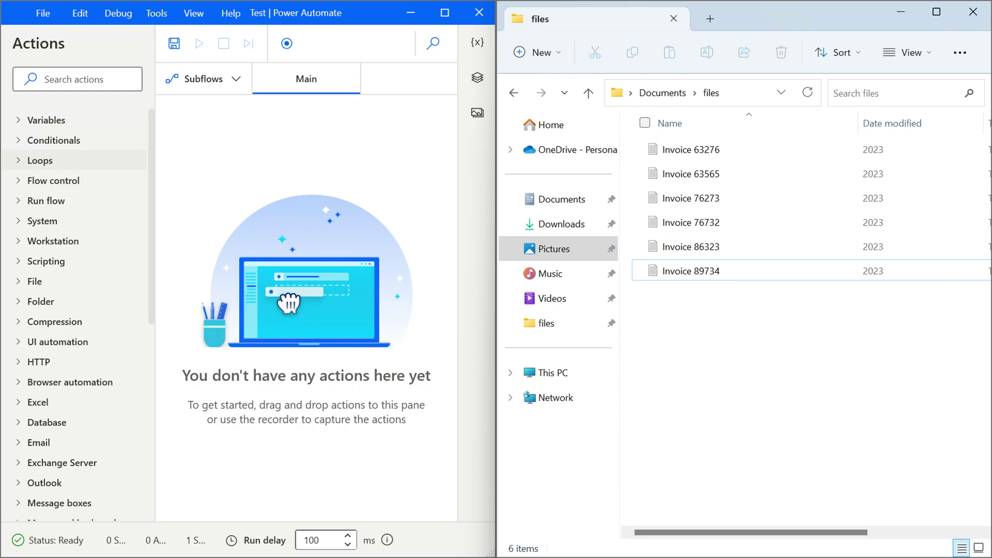
Step: Add a Get files in folder step that reads the Documents files folder into Files
{"action": "left_click", "coordinate": [40, 301]}
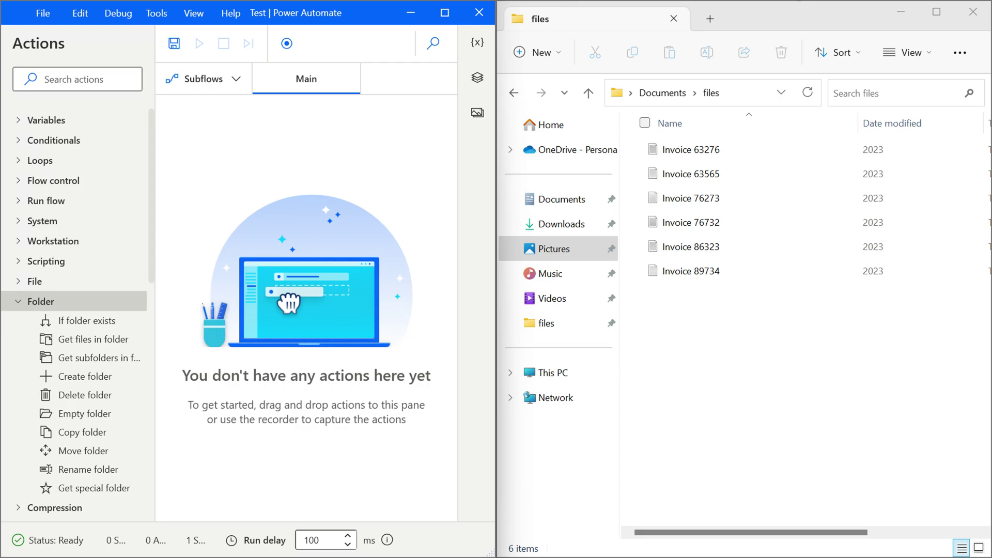
{"action": "double_click", "coordinate": [93, 339]}
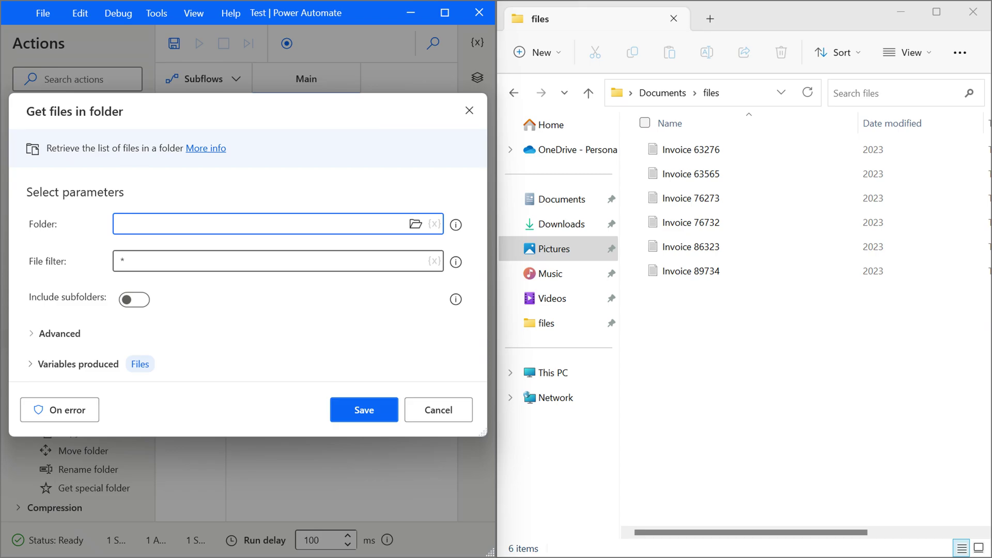
{"action": "key", "text": "alt+d"}
{"action": "key", "text": "ctrl+c"}
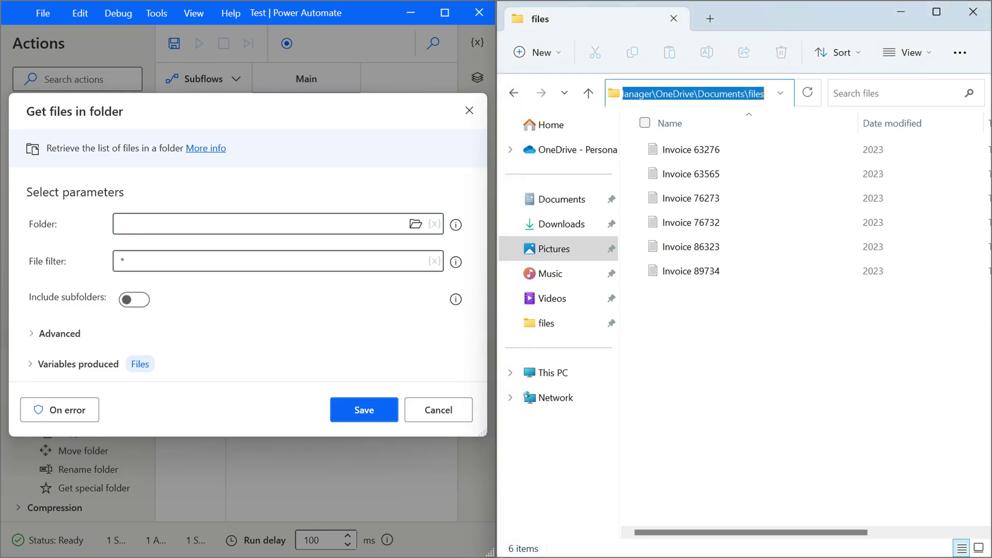
{"action": "key", "text": "ctrl+v"}
{"action": "key", "text": "Return"}
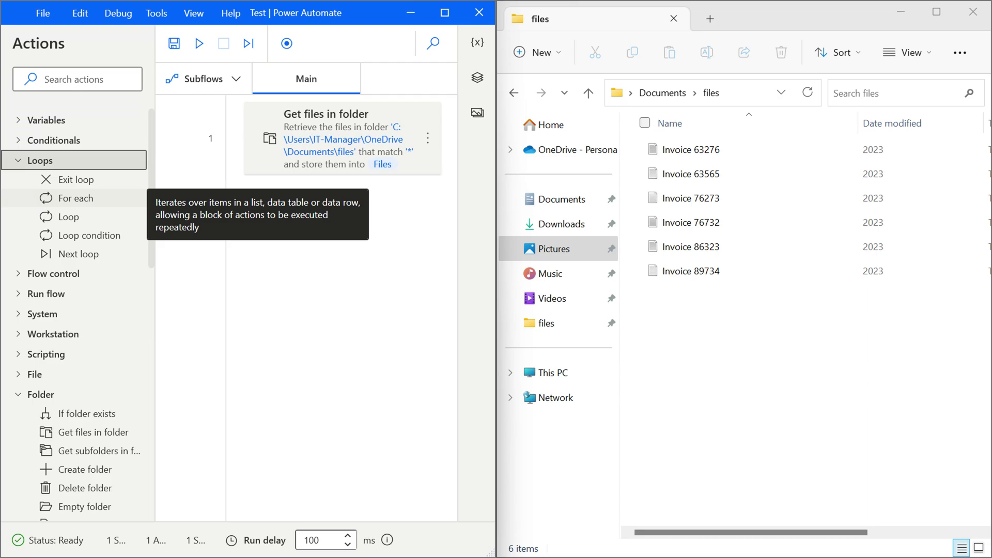
Step: Add a For each loop iterating over Files as CurrentItem
{"action": "double_click", "coordinate": [76, 198]}
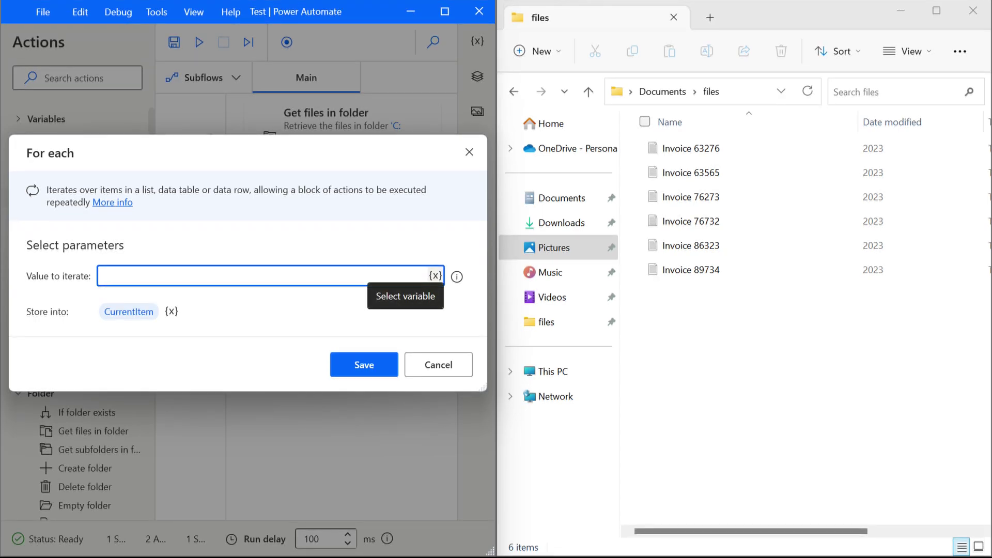
{"action": "left_click", "coordinate": [436, 277]}
{"action": "left_click", "coordinate": [293, 451]}
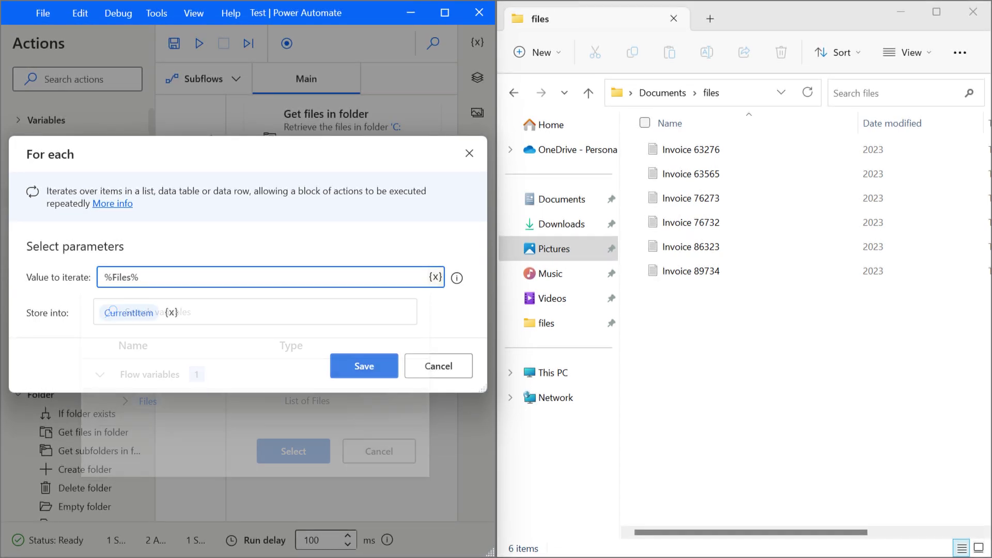
{"action": "left_click", "coordinate": [364, 365]}
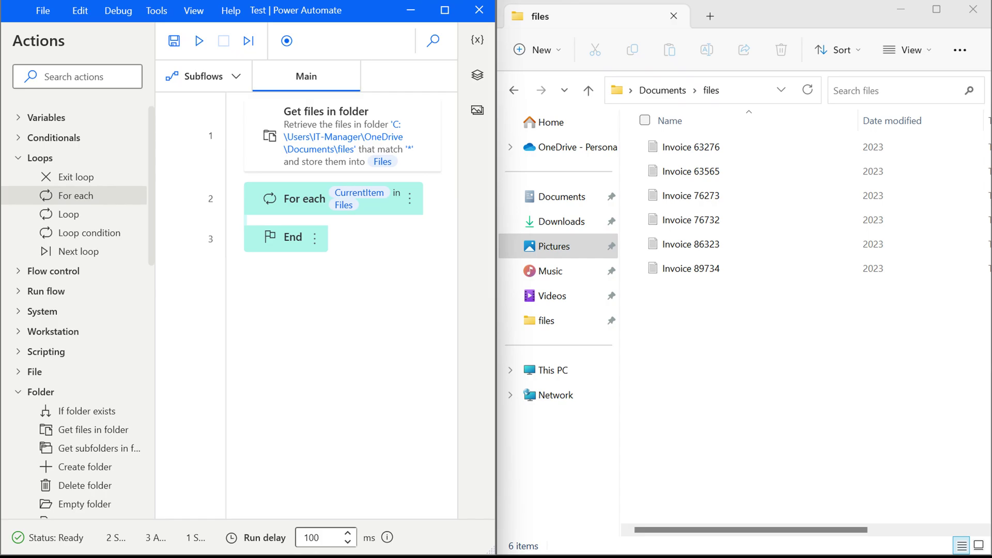
Step: Add a Rename file(s) step inside the loop with %CurrentItem% as the file
{"action": "left_click", "coordinate": [35, 372]}
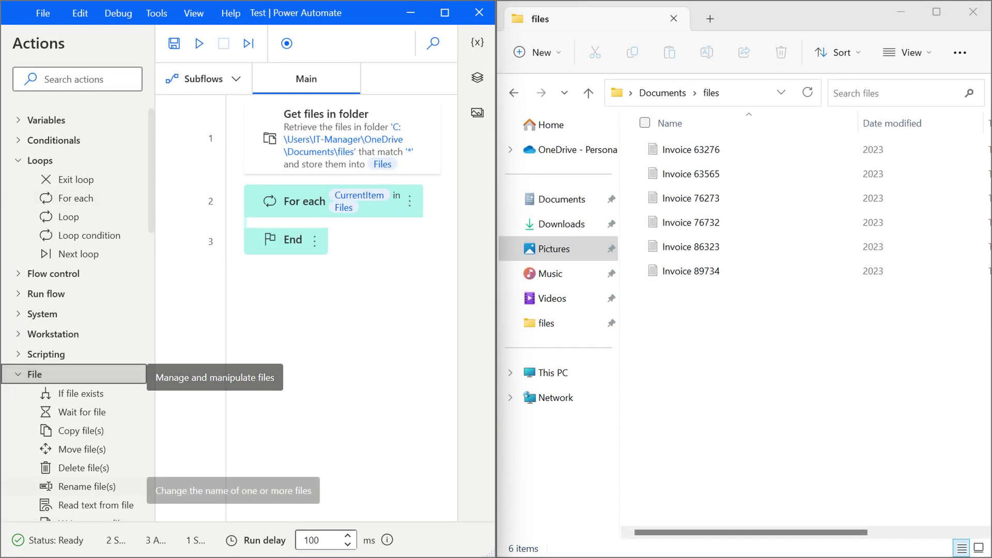
{"action": "double_click", "coordinate": [87, 486]}
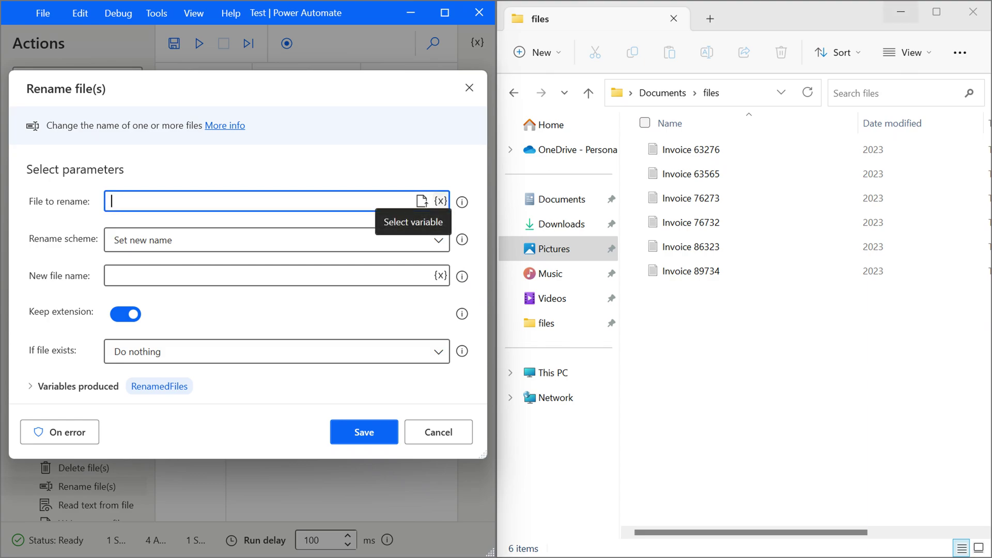
{"action": "left_click", "coordinate": [440, 201]}
{"action": "double_click", "coordinate": [170, 325]}
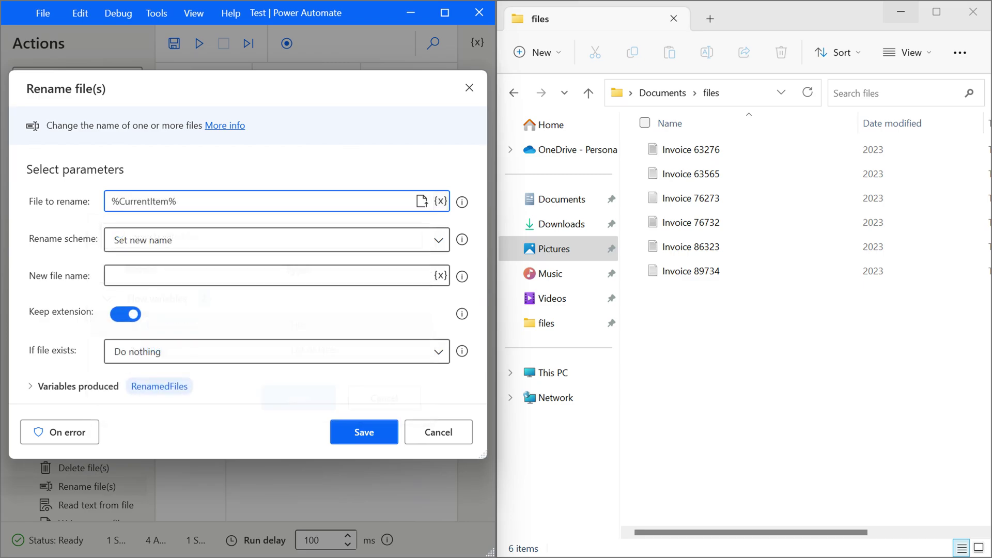
Step: Set the rename scheme to add the text 'Renmed' before the name, and save
{"action": "left_click", "coordinate": [276, 240]}
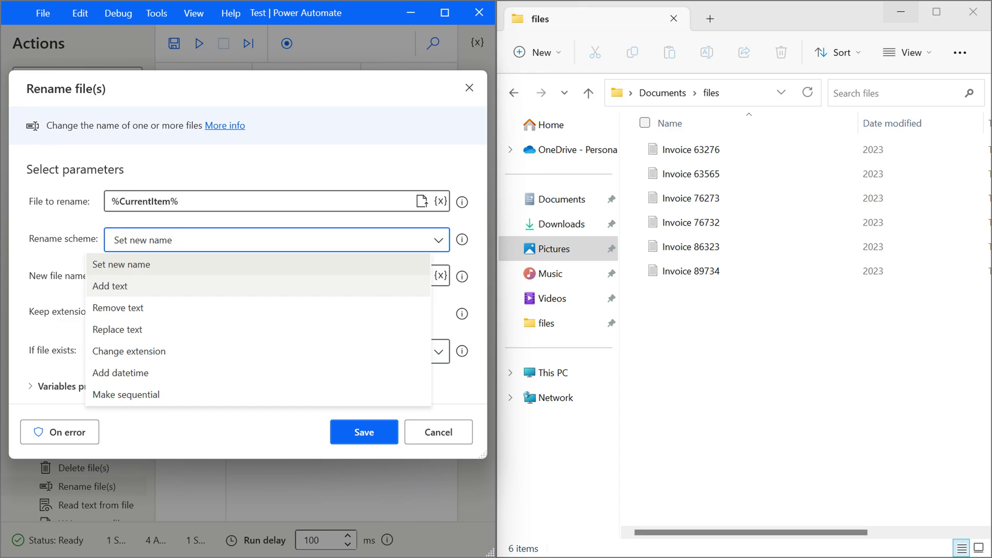
{"action": "left_click", "coordinate": [109, 286]}
{"action": "type", "text": "Renmed"}
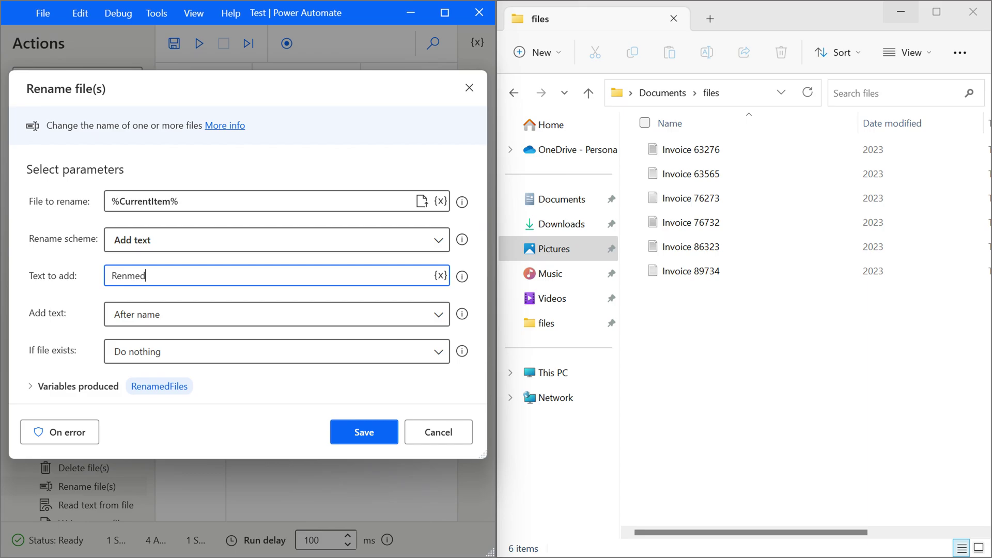
{"action": "key", "text": "Tab"}
{"action": "key", "text": "alt+Down"}
{"action": "key", "text": "Down"}
{"action": "key", "text": "Return"}
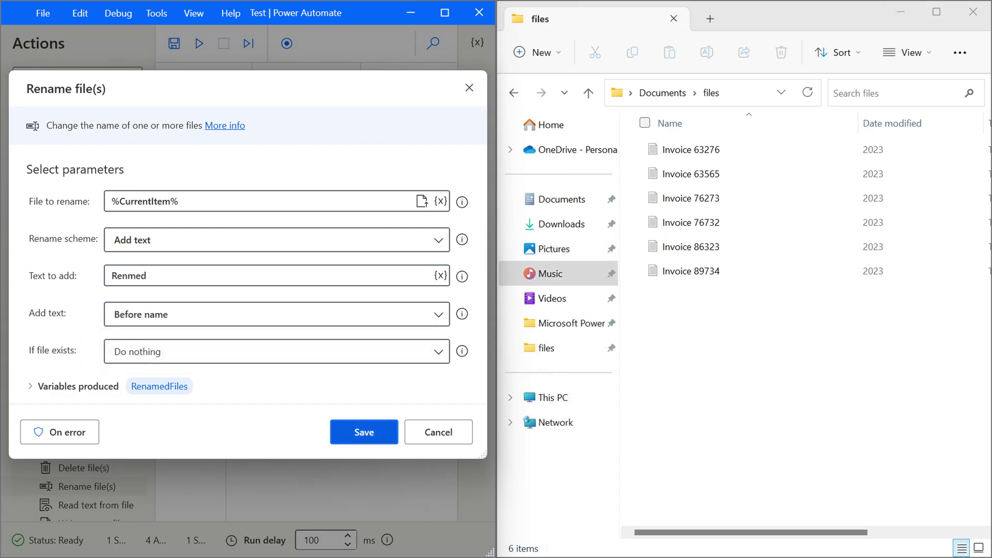
{"action": "key", "text": "Return"}
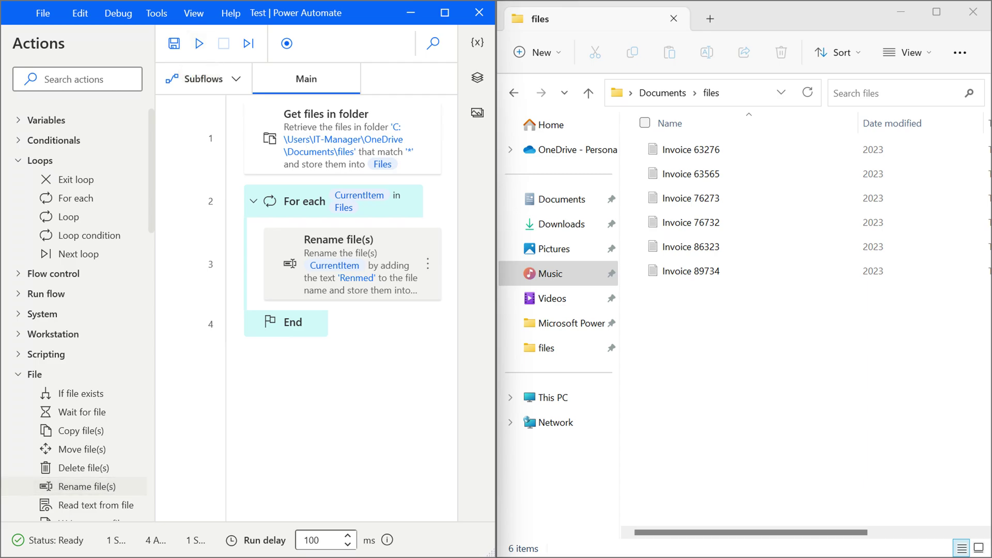
Step: Run the flow so the six invoice files get the 'Renmed' prefix
{"action": "key", "text": "alt+Tab"}
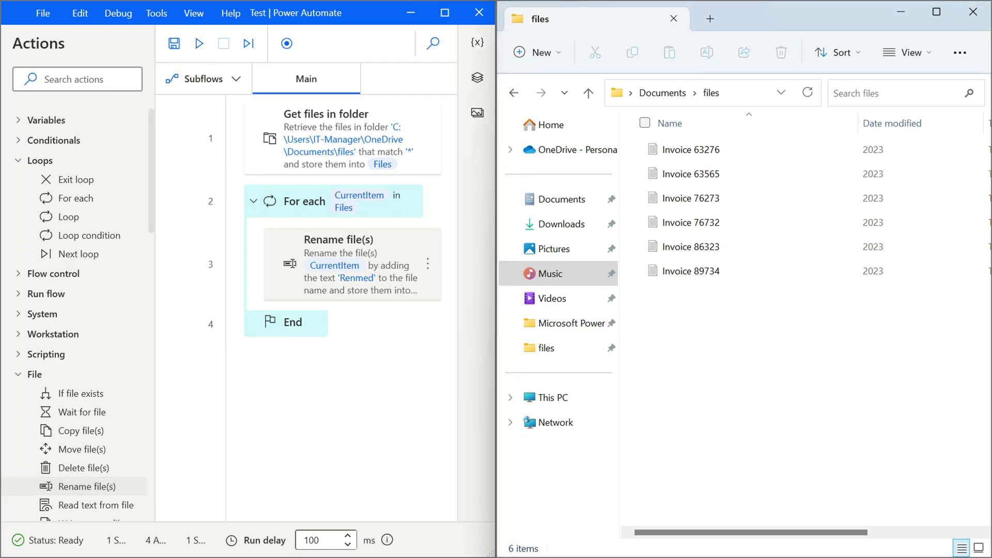